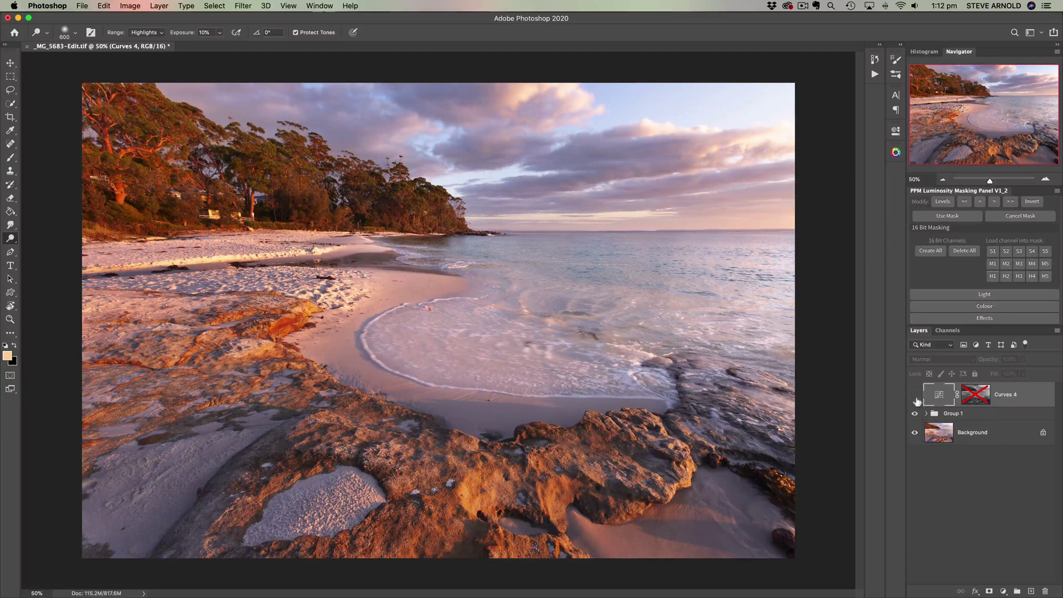
# - Make Curves 4 visible with its layer mask re-enabled, toggling it repeatedly to compare before and after
pyautogui.click(916, 398)
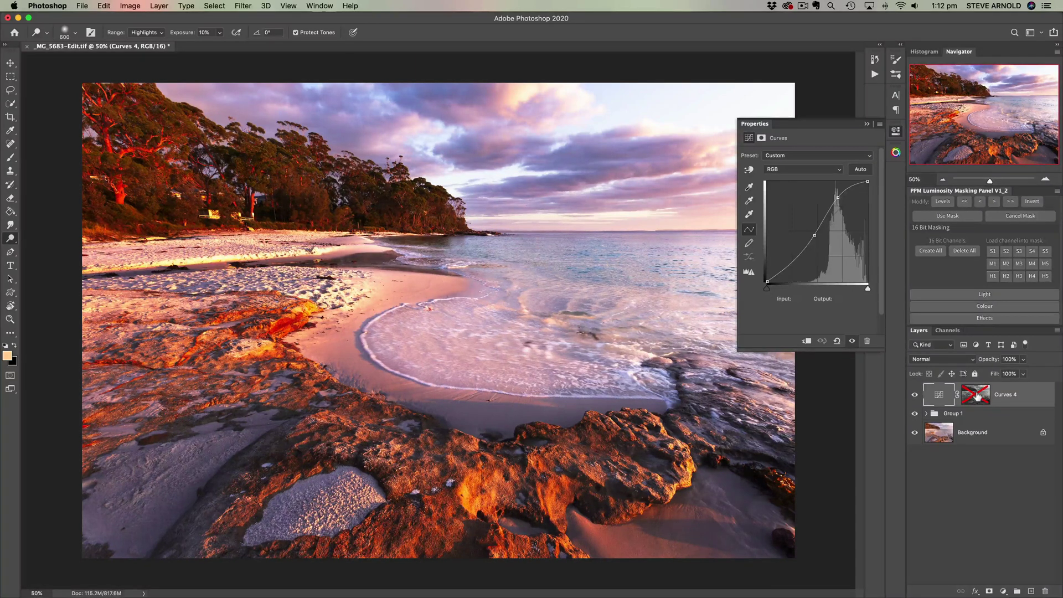
pyautogui.keyDown('shift'); pyautogui.click(977, 396); pyautogui.keyUp('shift')
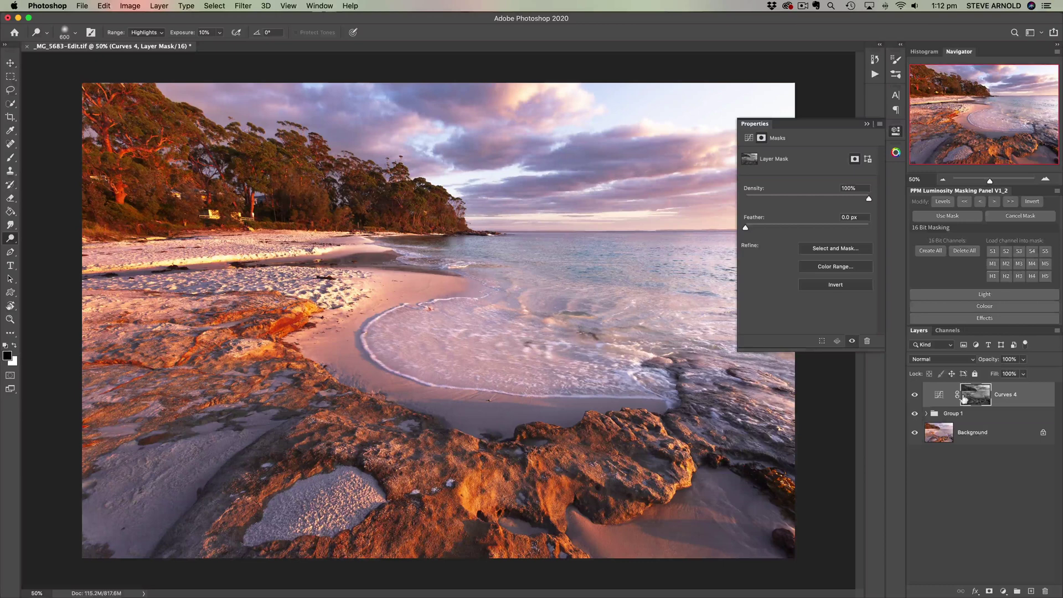
pyautogui.click(915, 394)
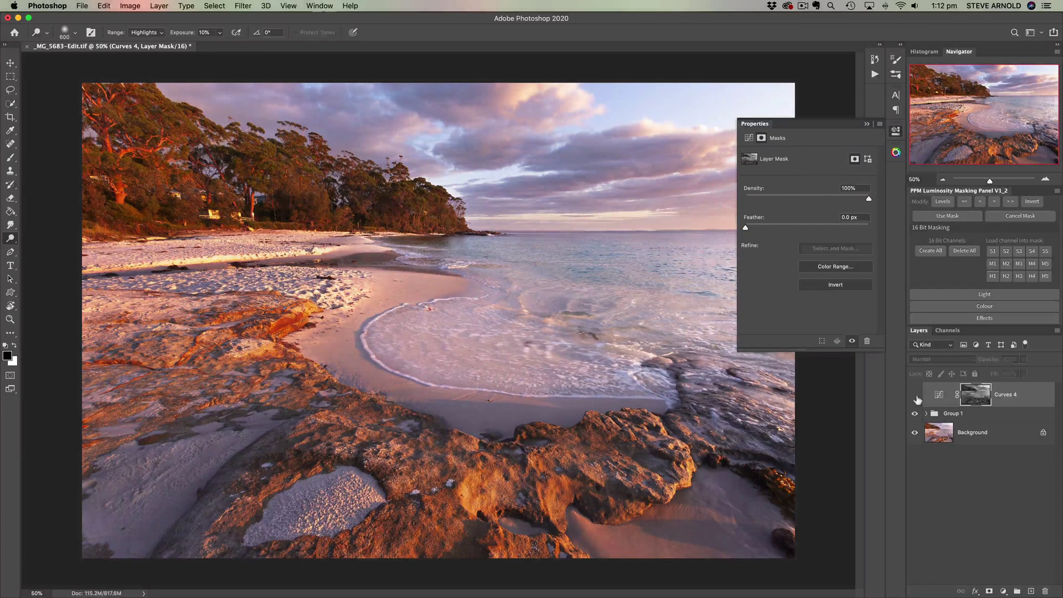
pyautogui.click(914, 394)
pyautogui.click(915, 395)
pyautogui.click(914, 394)
pyautogui.click(914, 394)
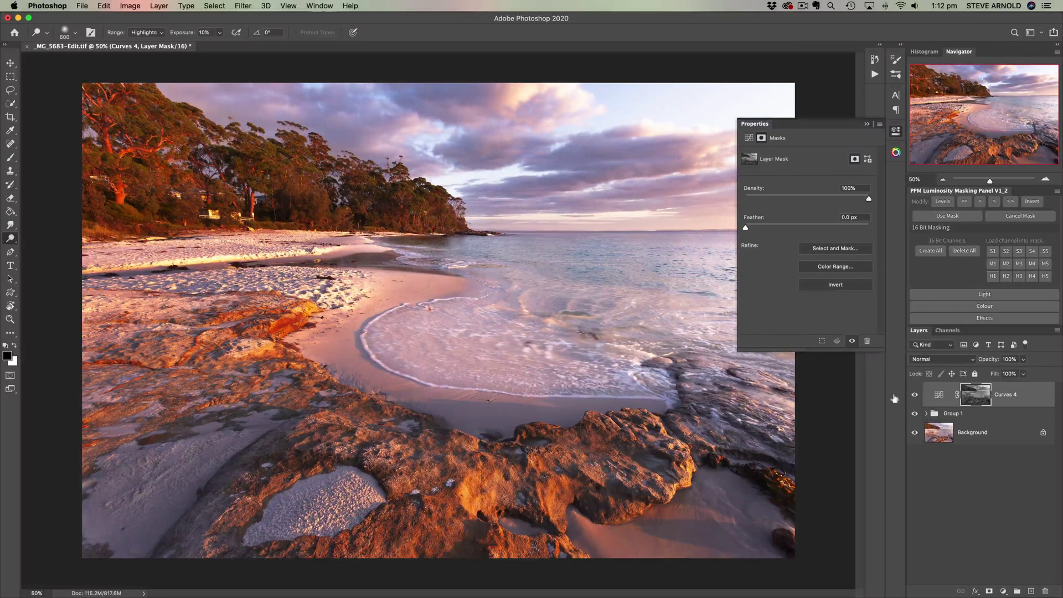
pyautogui.click(916, 396)
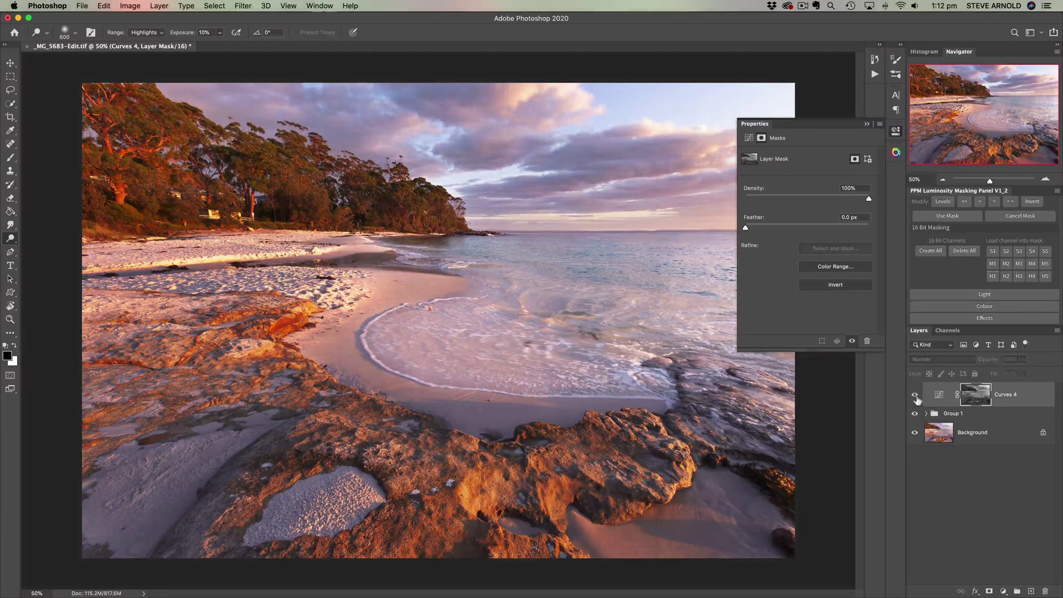
pyautogui.click(915, 397)
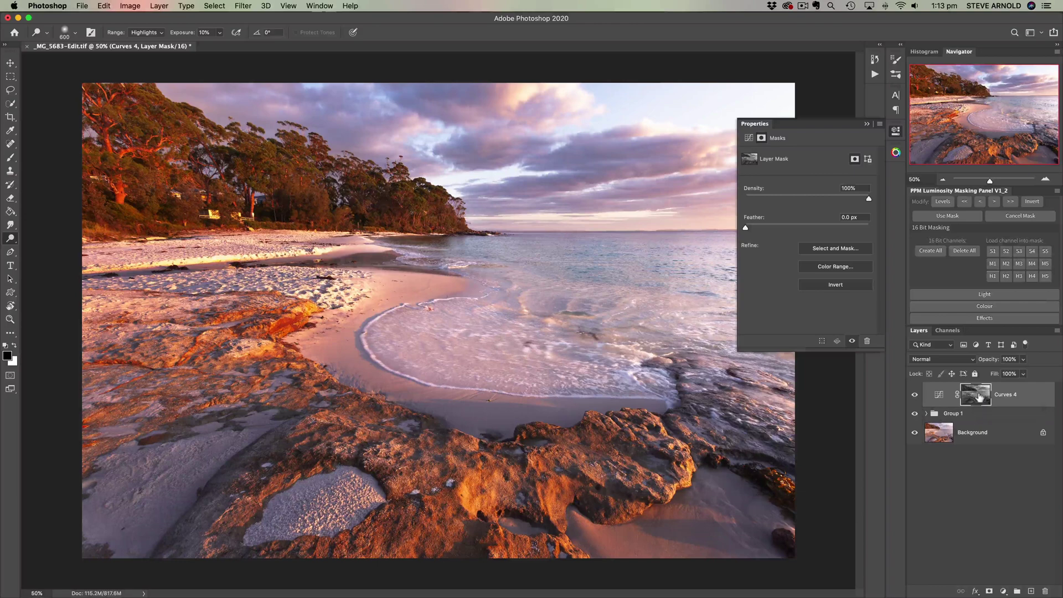
# - Display the Curves 4 layer mask in grayscale on the canvas and close the Properties panel
pyautogui.keyDown('alt'); pyautogui.click(979, 397); pyautogui.keyUp('alt')
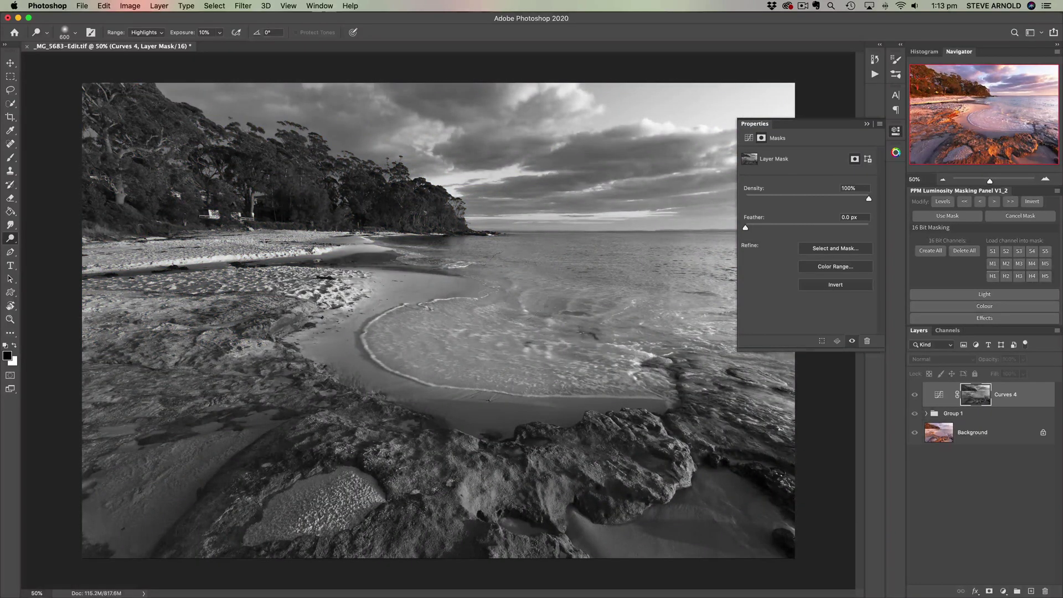
pyautogui.click(896, 131)
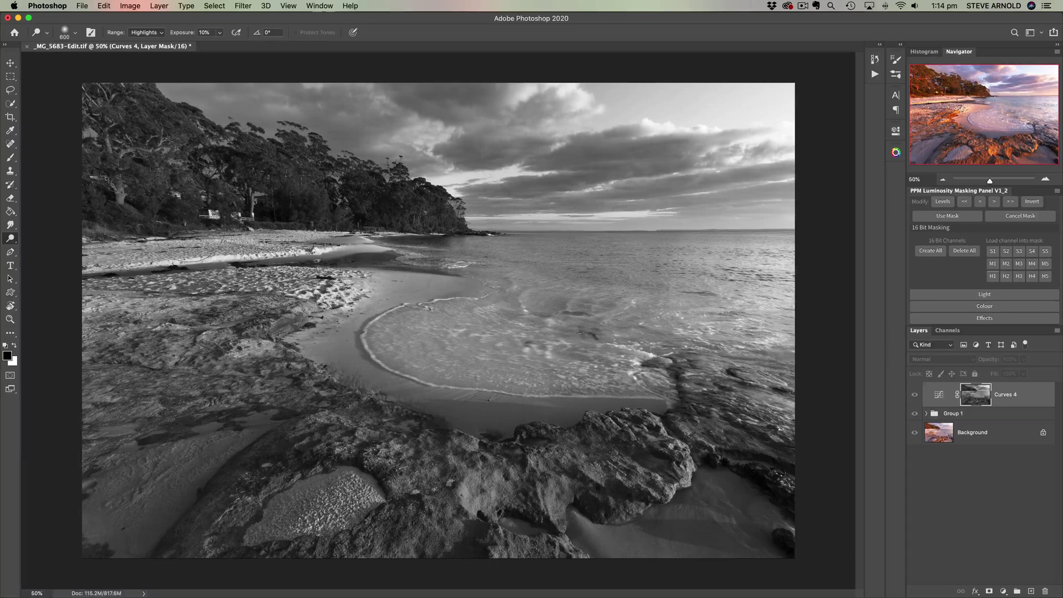
# - Burn the headland and upper-left treeline darker on the mask using the Burn Tool with Range set to Shadows
pyautogui.rightClick(10, 238)
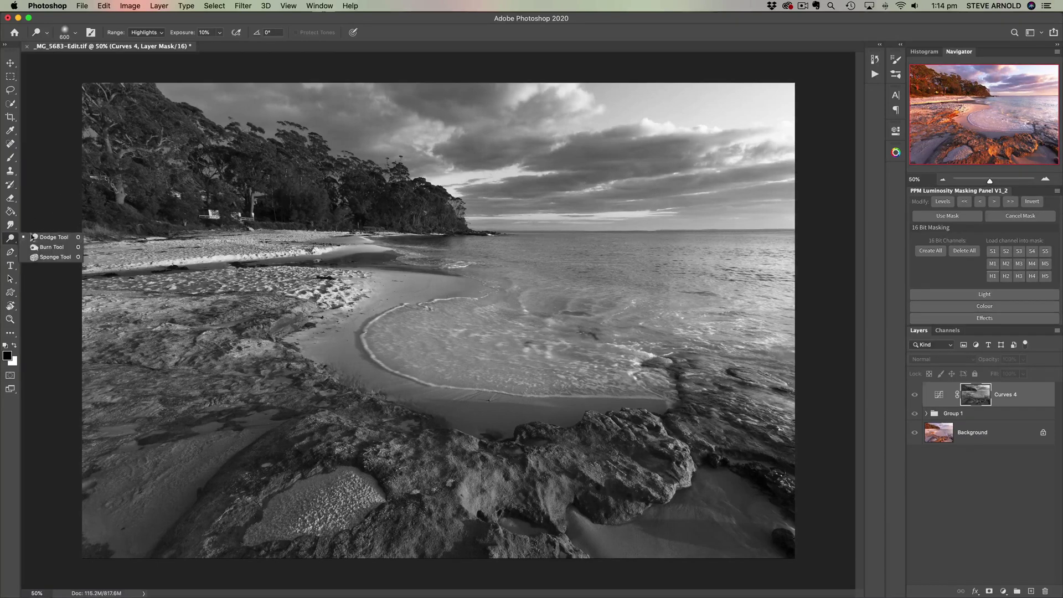
pyautogui.click(58, 247)
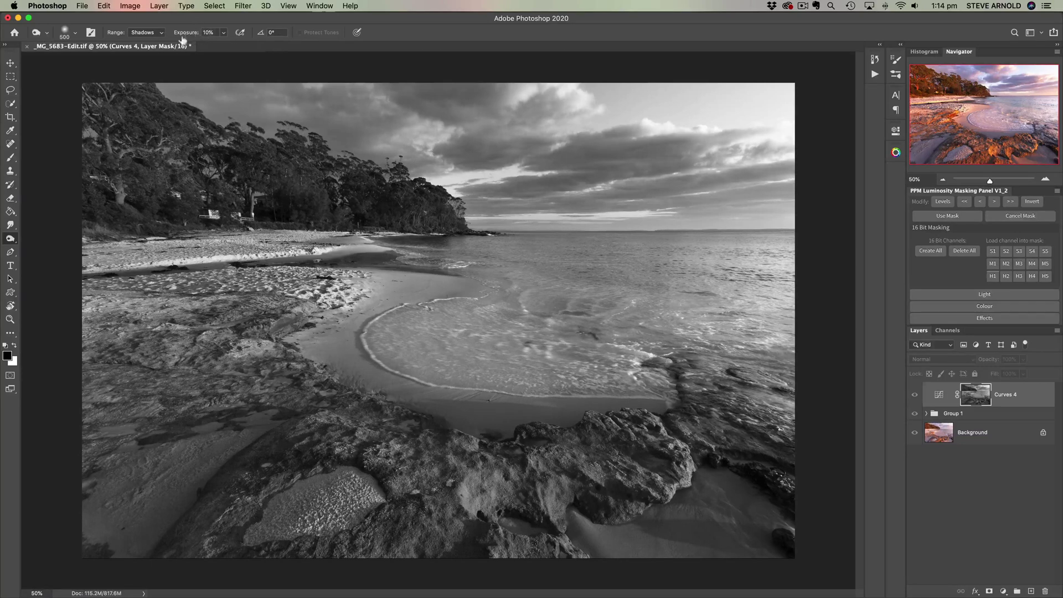
pyautogui.click(161, 34)
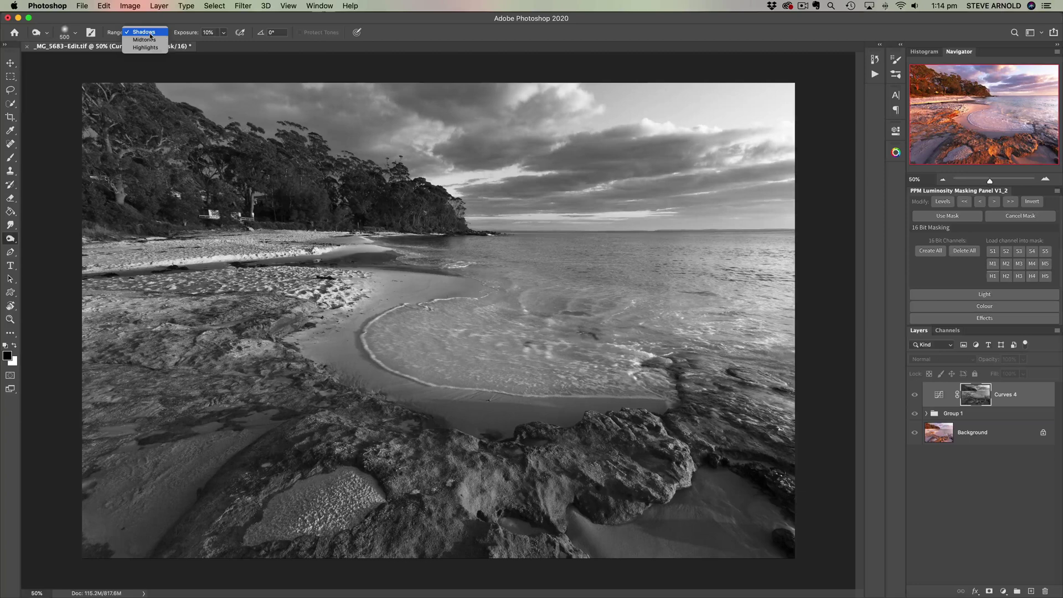
pyautogui.click(159, 34)
pyautogui.click(148, 39)
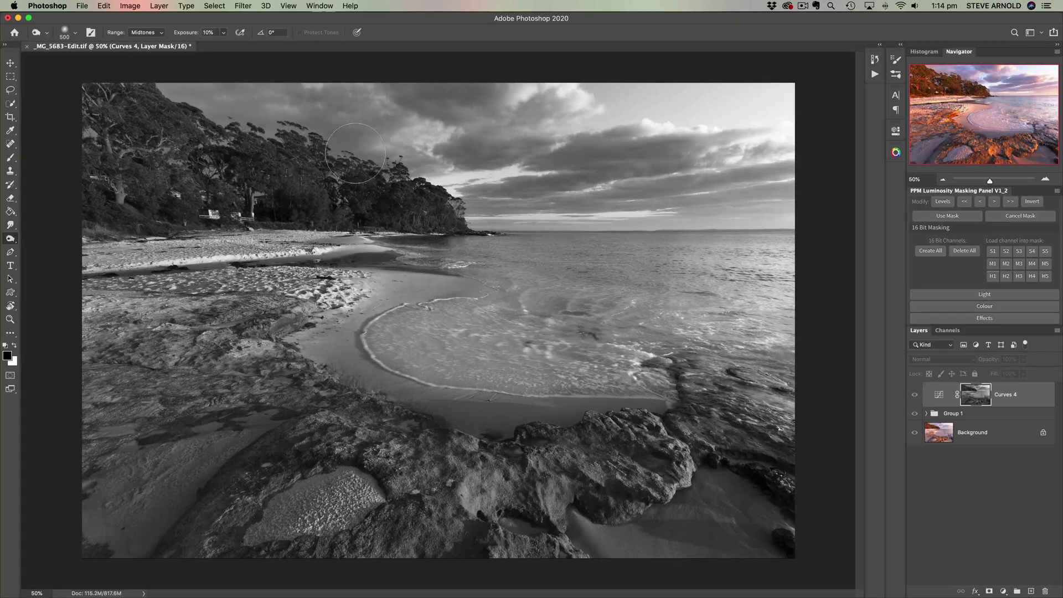
pyautogui.click(146, 32)
pyautogui.click(151, 25)
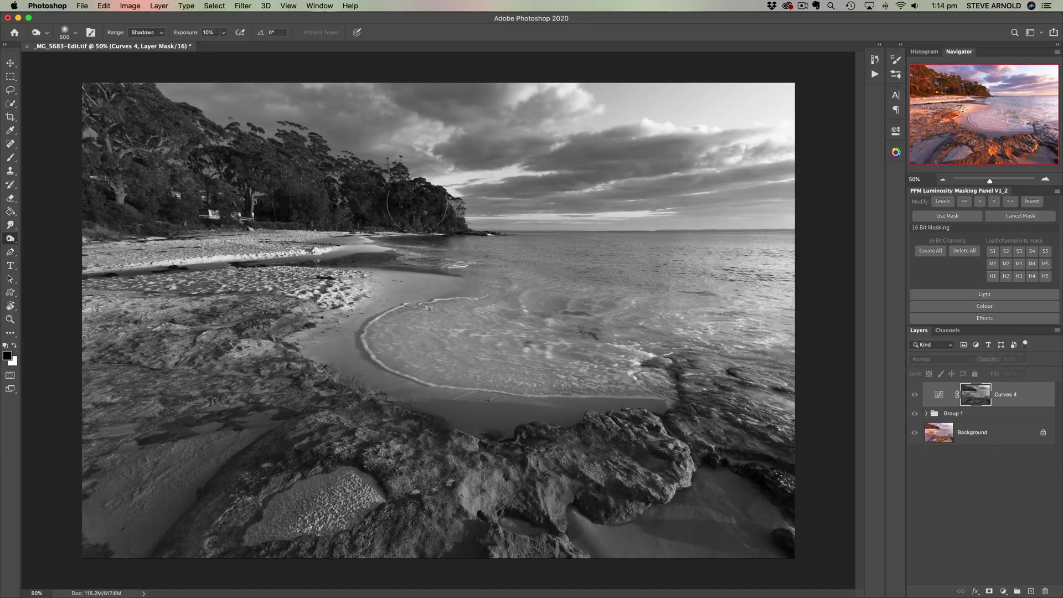
pyautogui.moveTo(417, 205)
pyautogui.mouseDown()
pyautogui.moveTo(266, 138)
pyautogui.moveTo(113, 97)
pyautogui.moveTo(87, 117)
pyautogui.moveTo(445, 222)
pyautogui.moveTo(67, 159)
pyautogui.moveTo(119, 90)
pyautogui.moveTo(76, 212)
pyautogui.moveTo(502, 252)
pyautogui.mouseUp()
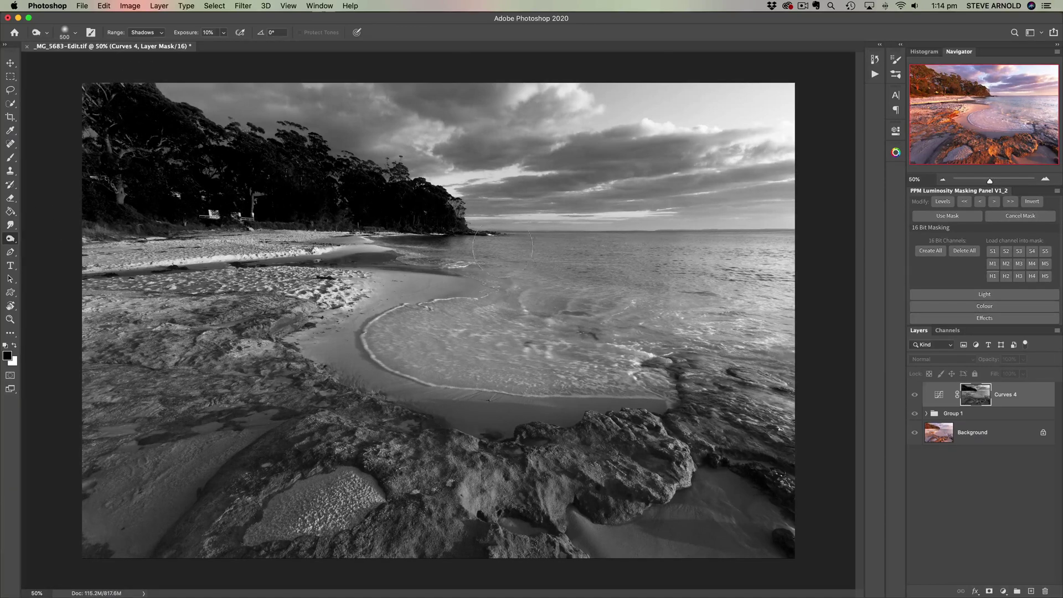
# - Dodge the sky and clouds above the treetops brighter on the mask, raising Exposure to 26%
pyautogui.rightClick(12, 242)
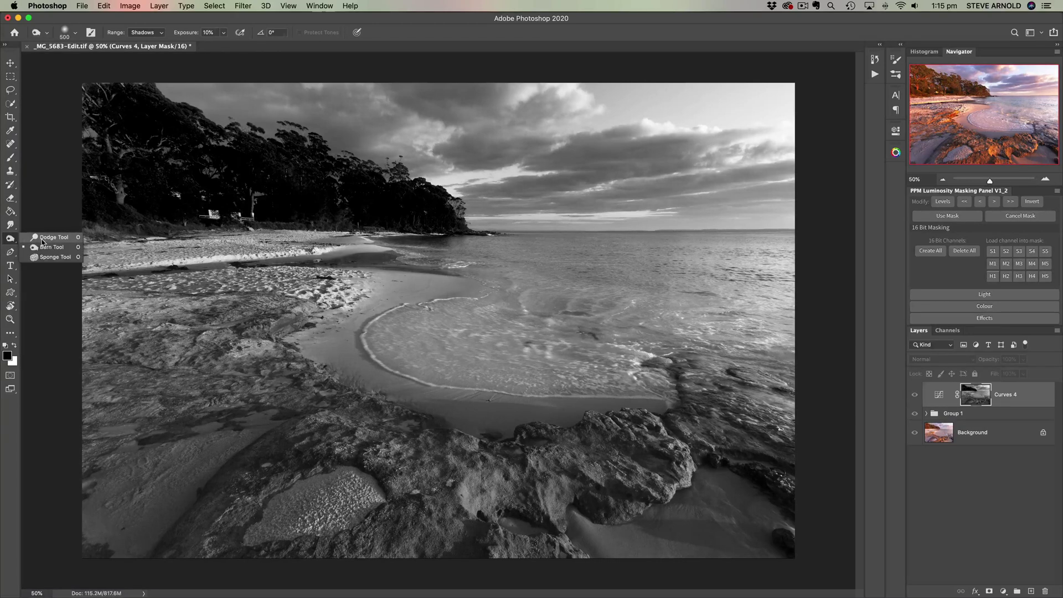
pyautogui.click(42, 239)
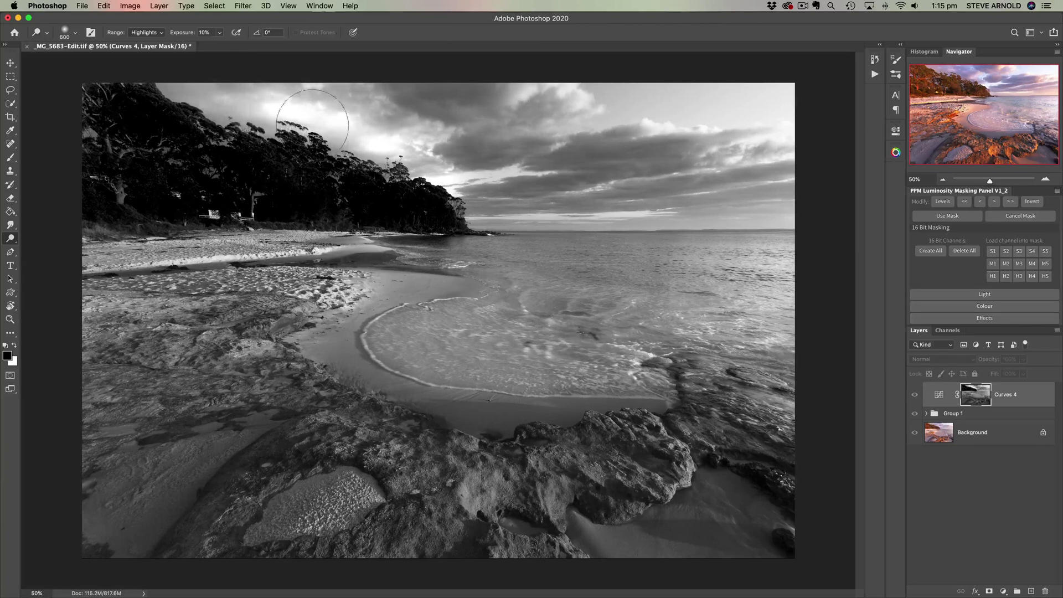
pyautogui.moveTo(202, 88)
pyautogui.mouseDown()
pyautogui.moveTo(314, 88)
pyautogui.moveTo(382, 128)
pyautogui.moveTo(381, 160)
pyautogui.mouseUp()
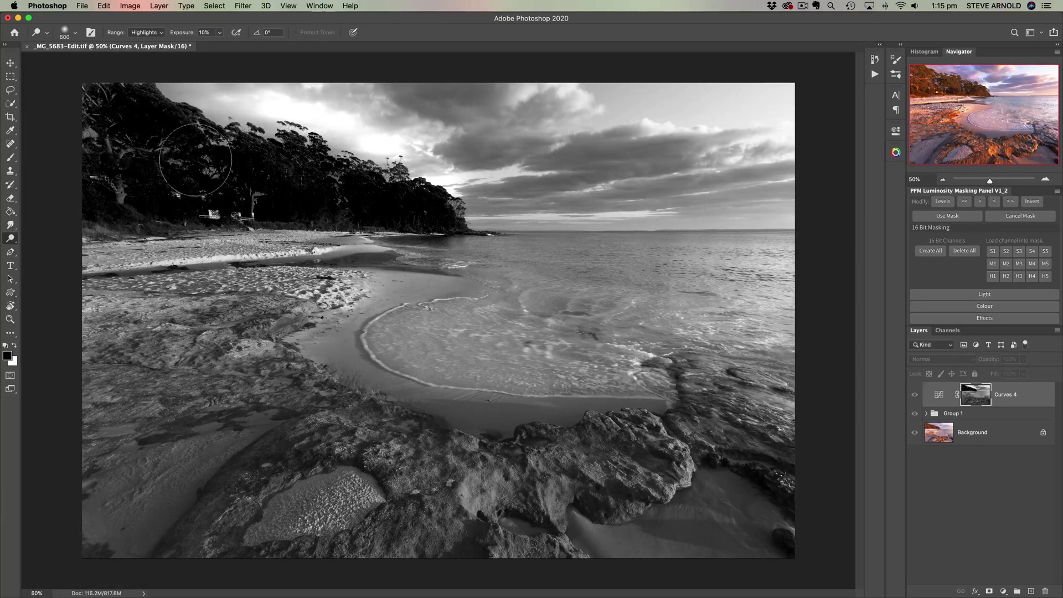
pyautogui.moveTo(189, 38); pyautogui.dragTo(198, 37)
pyautogui.moveTo(211, 170)
pyautogui.mouseDown()
pyautogui.moveTo(443, 101)
pyautogui.moveTo(436, 149)
pyautogui.moveTo(661, 171)
pyautogui.moveTo(675, 132)
pyautogui.moveTo(546, 106)
pyautogui.moveTo(629, 94)
pyautogui.moveTo(510, 107)
pyautogui.moveTo(532, 95)
pyautogui.moveTo(358, 135)
pyautogui.moveTo(333, 130)
pyautogui.moveTo(410, 155)
pyautogui.moveTo(266, 107)
pyautogui.moveTo(204, 101)
pyautogui.moveTo(432, 103)
pyautogui.mouseUp()
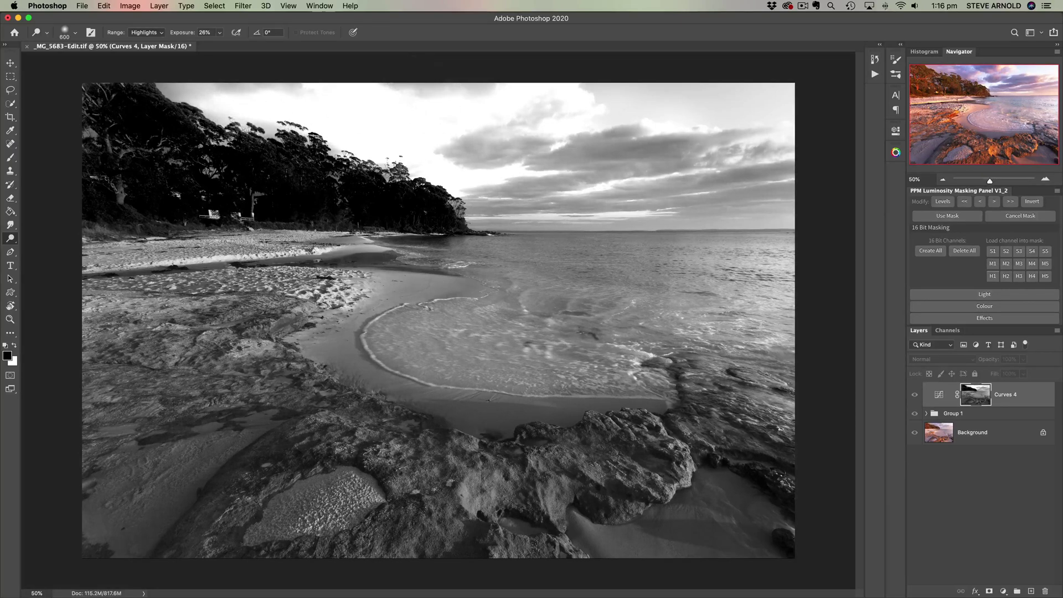
# - Return to the colour view and toggle the Curves 4 mask off and on to compare, leaving it enabled
pyautogui.click(938, 396)
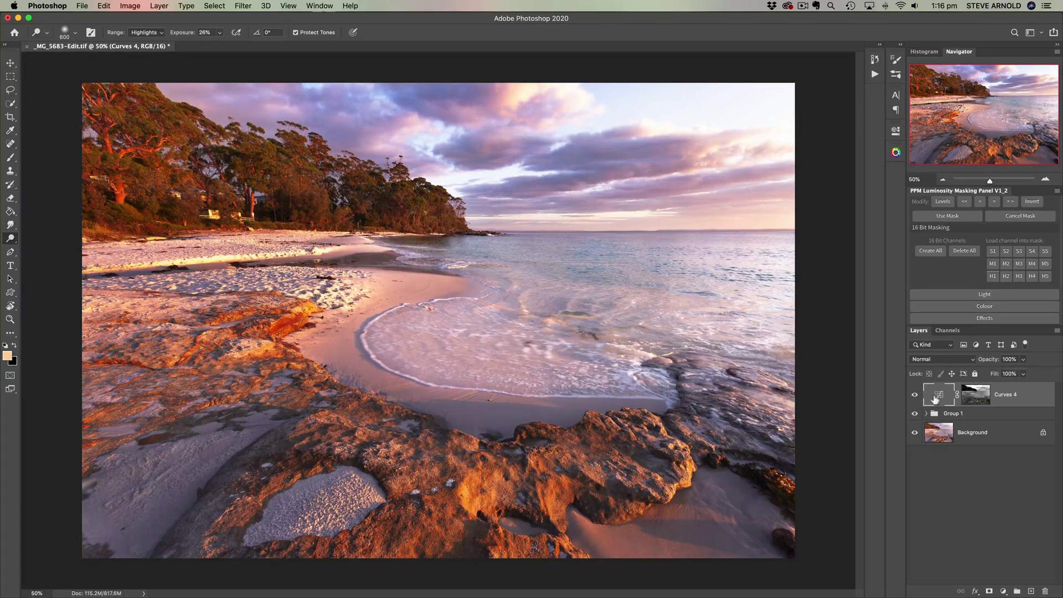
pyautogui.click(976, 397)
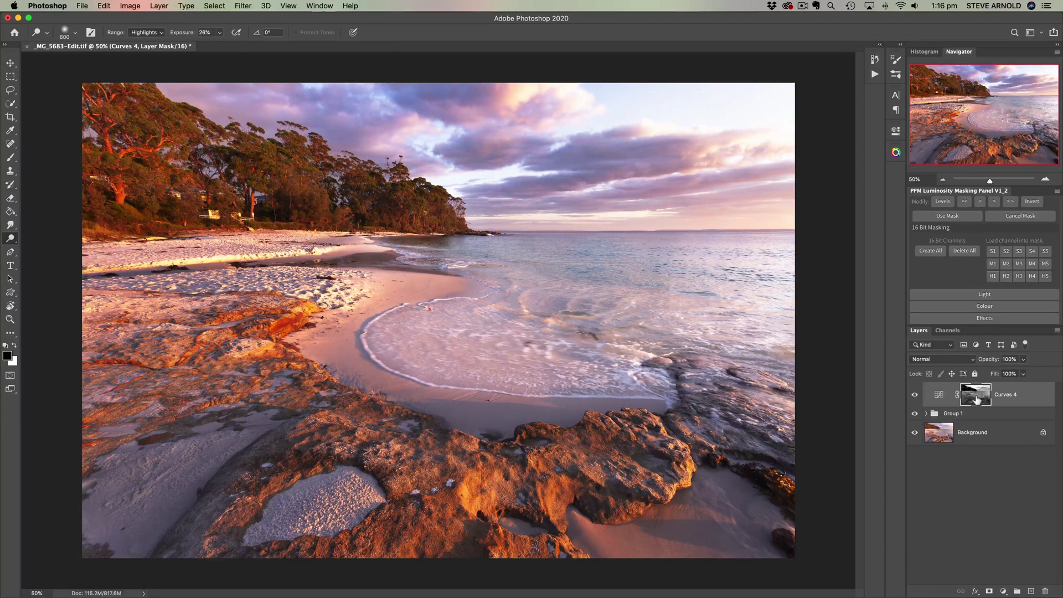
pyautogui.keyDown('shift'); pyautogui.click(976, 396); pyautogui.keyUp('shift')
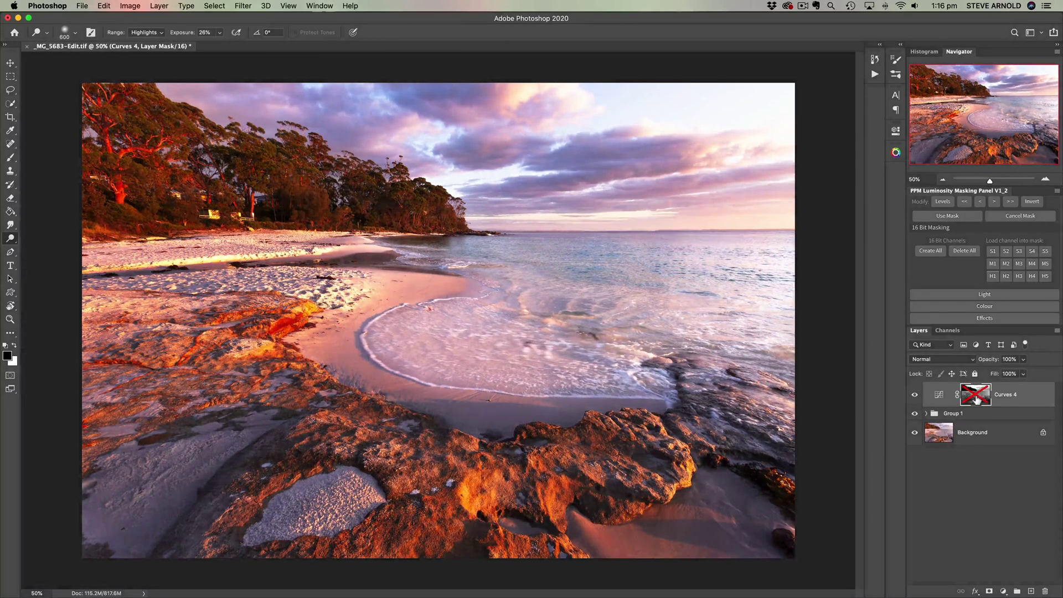
pyautogui.keyDown('shift'); pyautogui.click(976, 397); pyautogui.keyUp('shift')
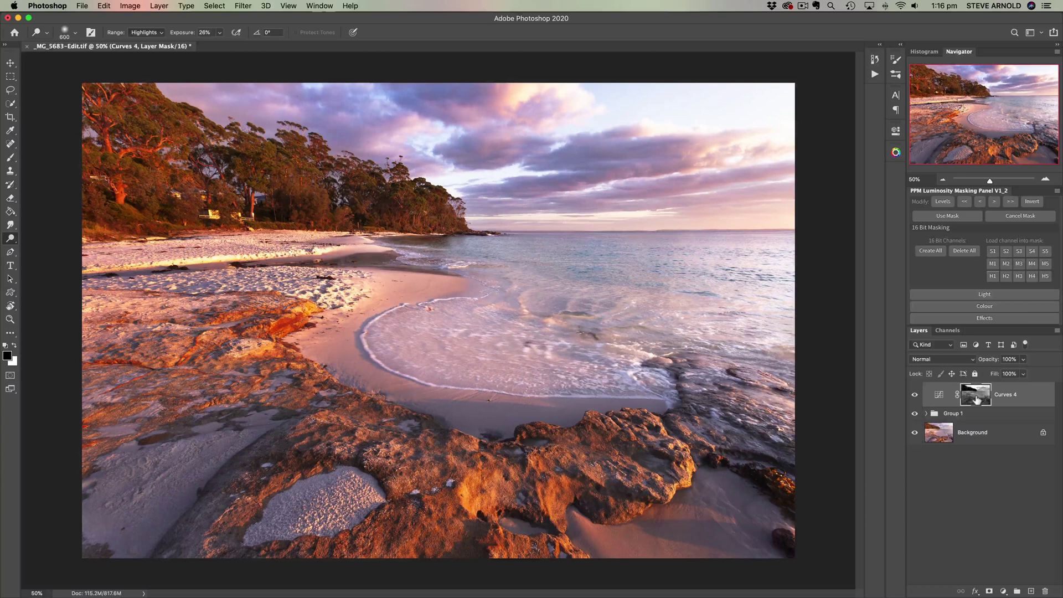
pyautogui.keyDown('shift'); pyautogui.click(978, 399); pyautogui.keyUp('shift')
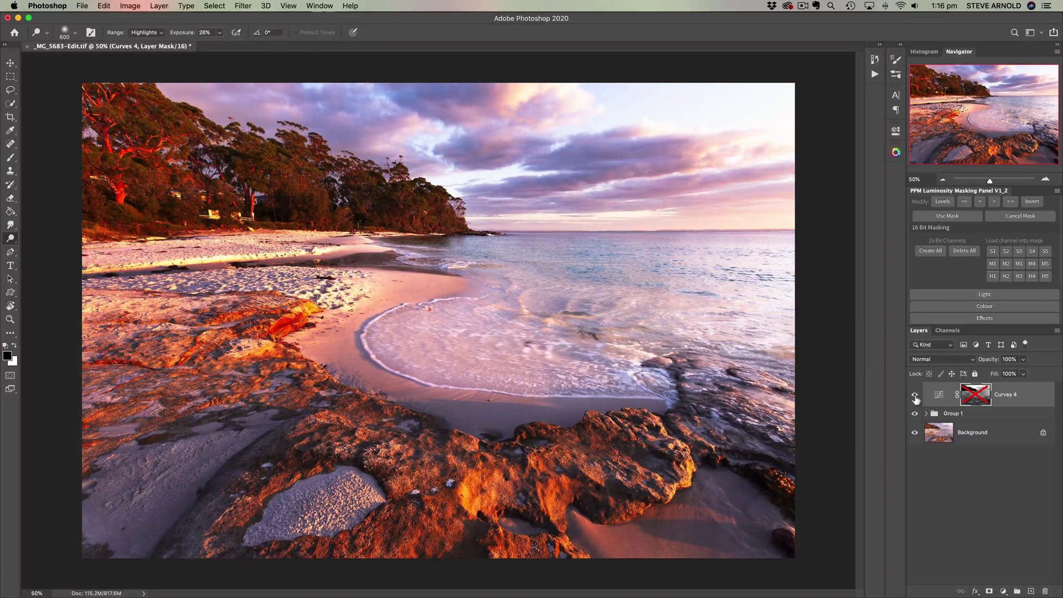
pyautogui.keyDown('shift'); pyautogui.click(975, 395); pyautogui.keyUp('shift')
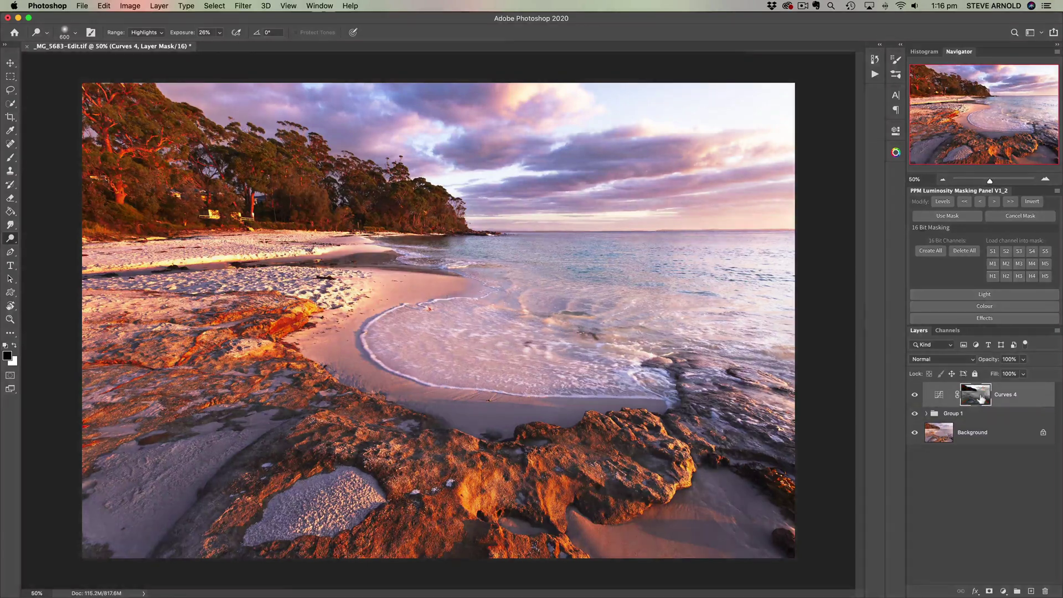
pyautogui.keyDown('shift'); pyautogui.click(980, 396); pyautogui.keyUp('shift')
pyautogui.keyDown('shift'); pyautogui.click(979, 396); pyautogui.keyUp('shift')
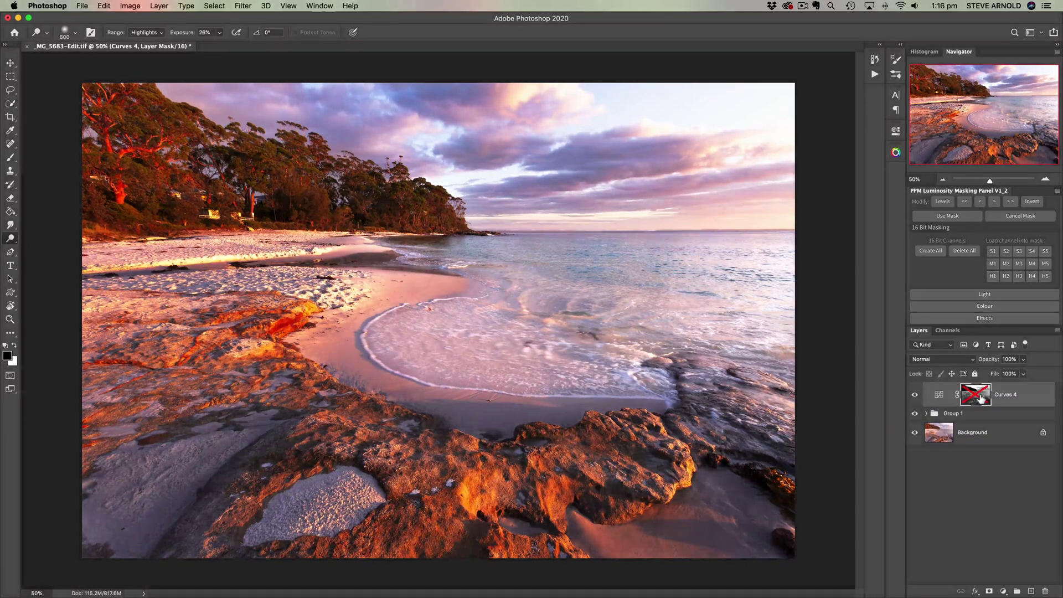
pyautogui.keyDown('shift'); pyautogui.click(979, 396); pyautogui.keyUp('shift')
pyautogui.keyDown('shift'); pyautogui.click(980, 396); pyautogui.keyUp('shift')
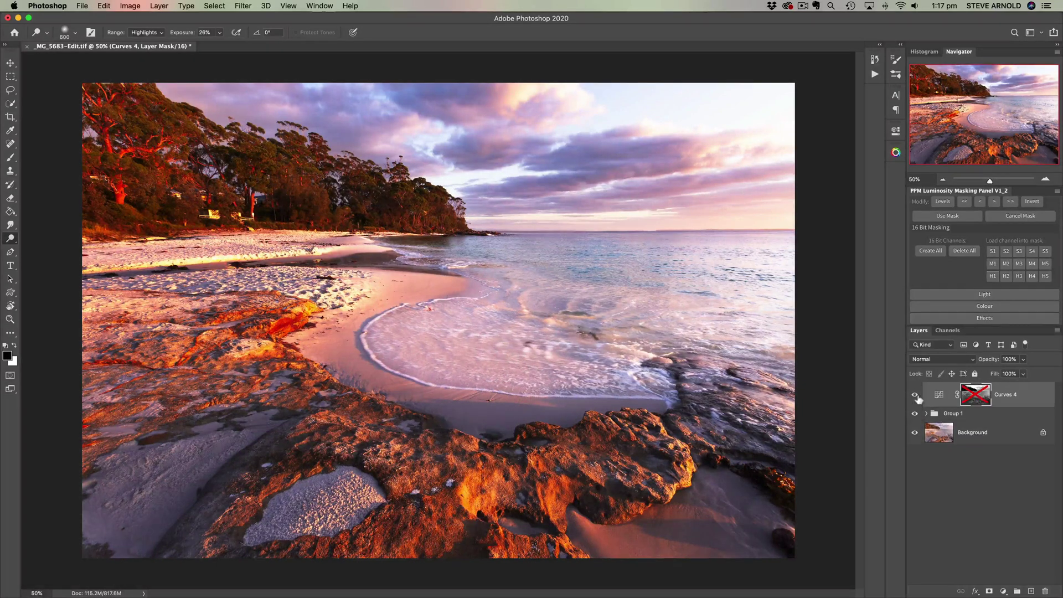
pyautogui.keyDown('shift'); pyautogui.click(974, 397); pyautogui.keyUp('shift')
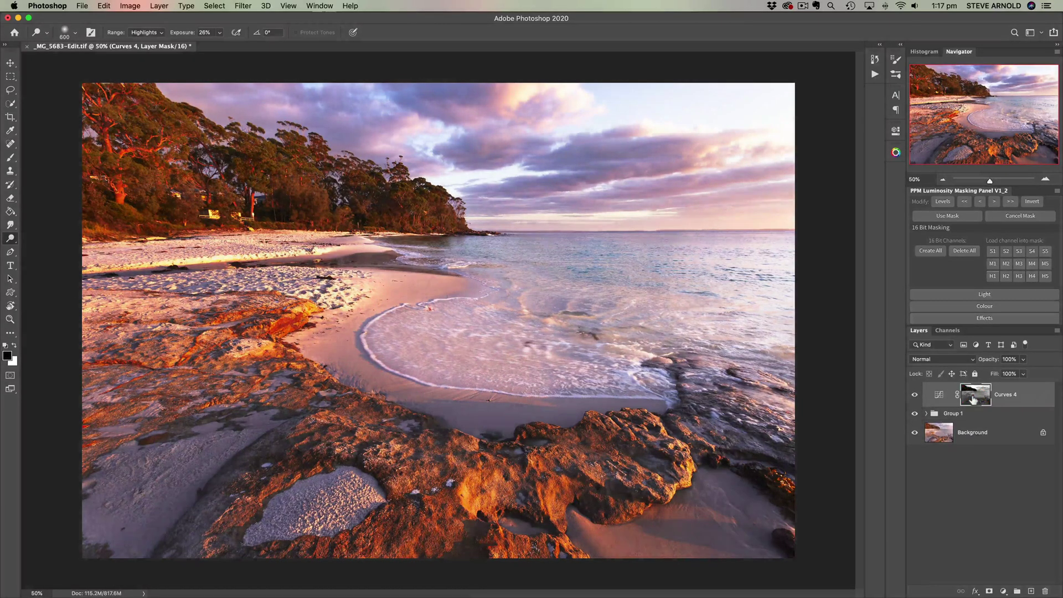
# - Hide and show the Curves 4 layer repeatedly to compare before and after, leaving it visible
pyautogui.click(915, 396)
pyautogui.click(915, 395)
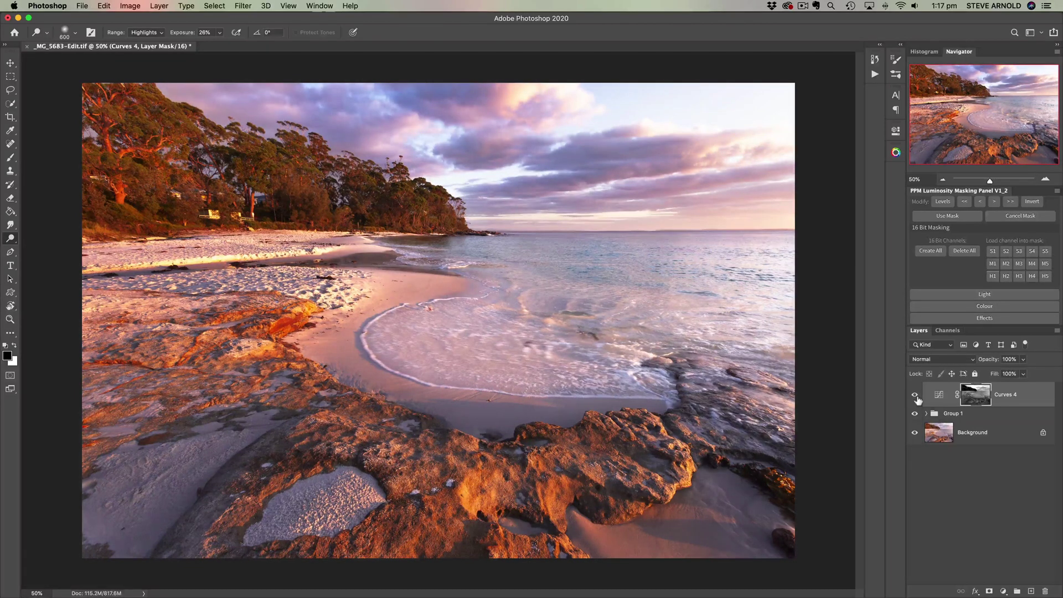
pyautogui.click(916, 396)
pyautogui.click(915, 395)
pyautogui.click(915, 395)
pyautogui.click(915, 395)
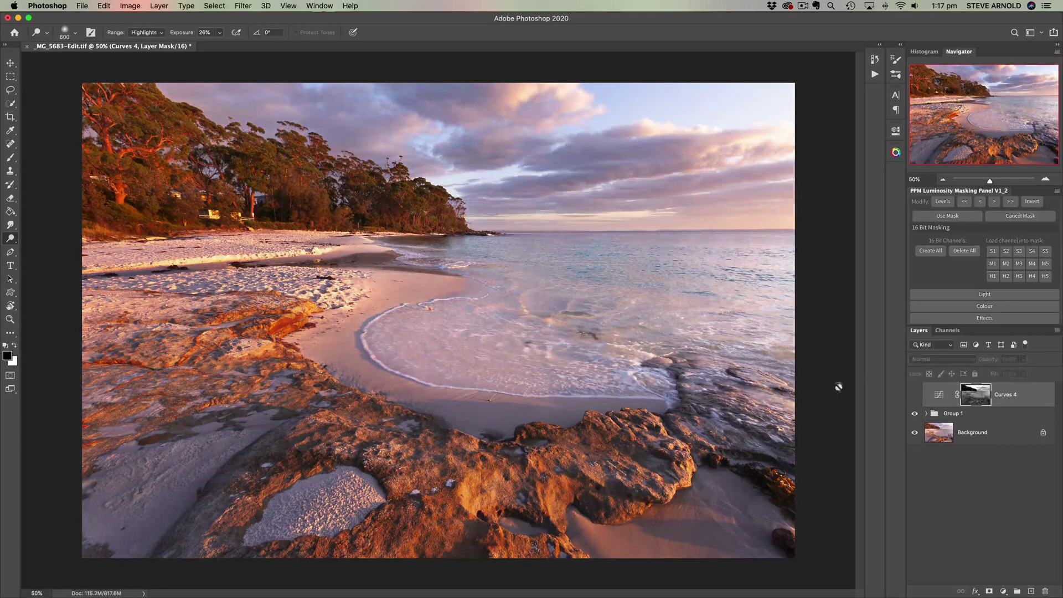
pyautogui.click(915, 395)
pyautogui.click(915, 395)
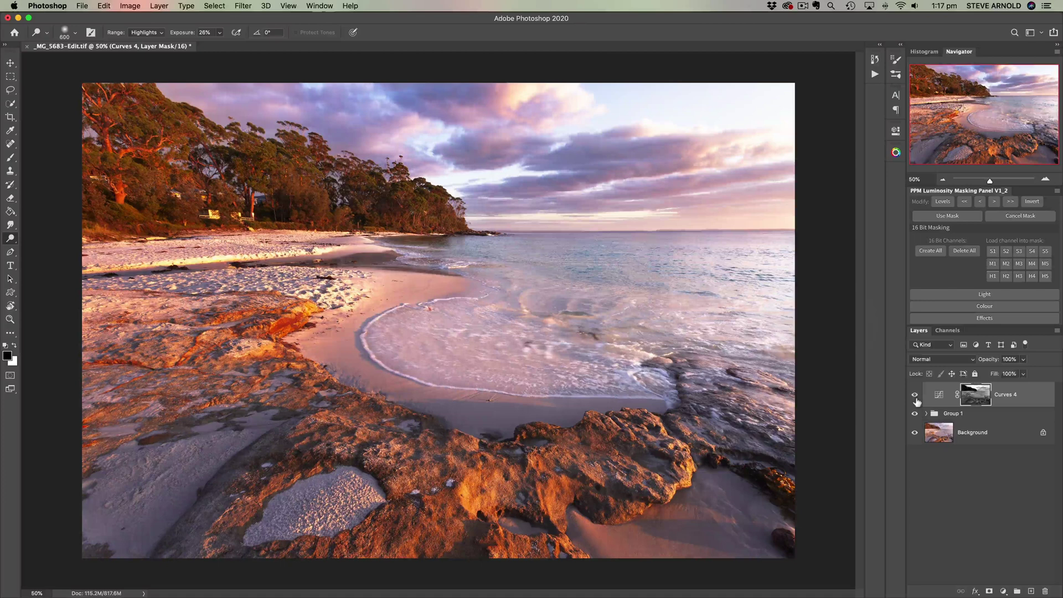
pyautogui.click(915, 396)
pyautogui.click(915, 396)
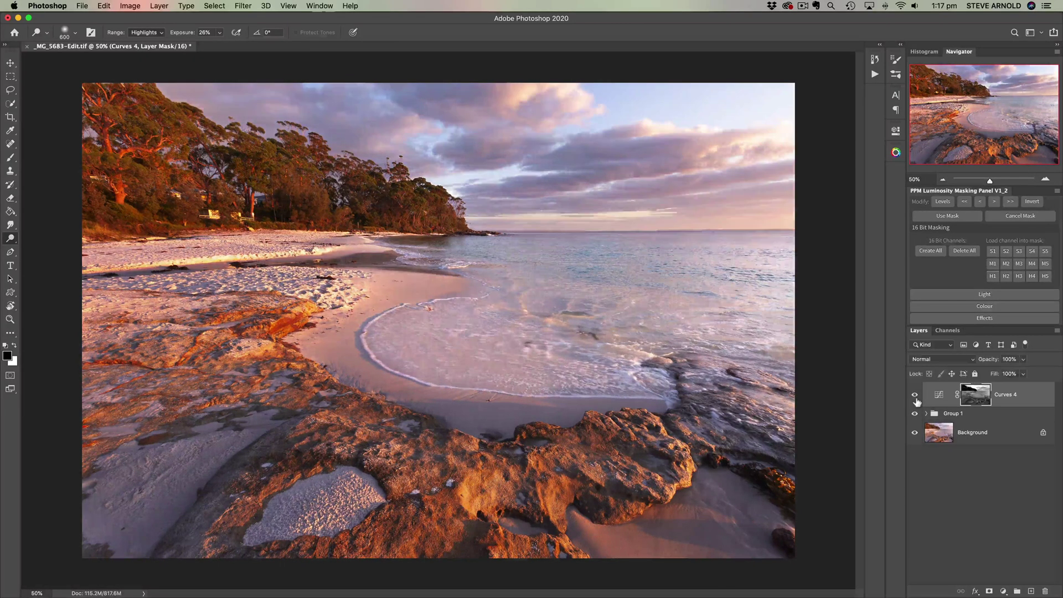
pyautogui.click(915, 397)
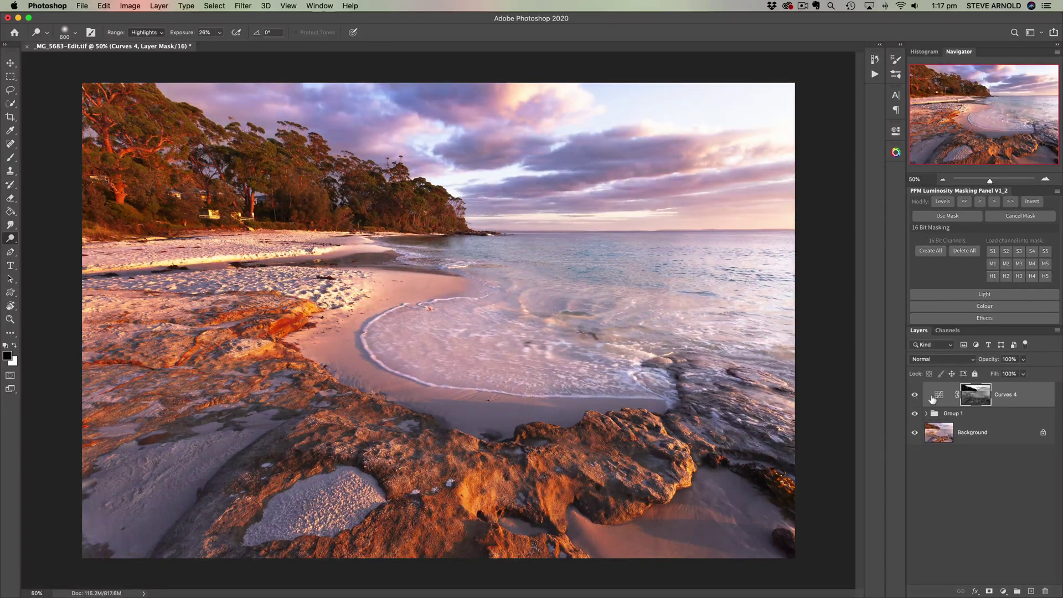
# - Alt-click the Curves 4 mask thumbnail to replace the colour photo with the greyscale mask
pyautogui.keyDown('alt'); pyautogui.click(979, 400); pyautogui.keyUp('alt')
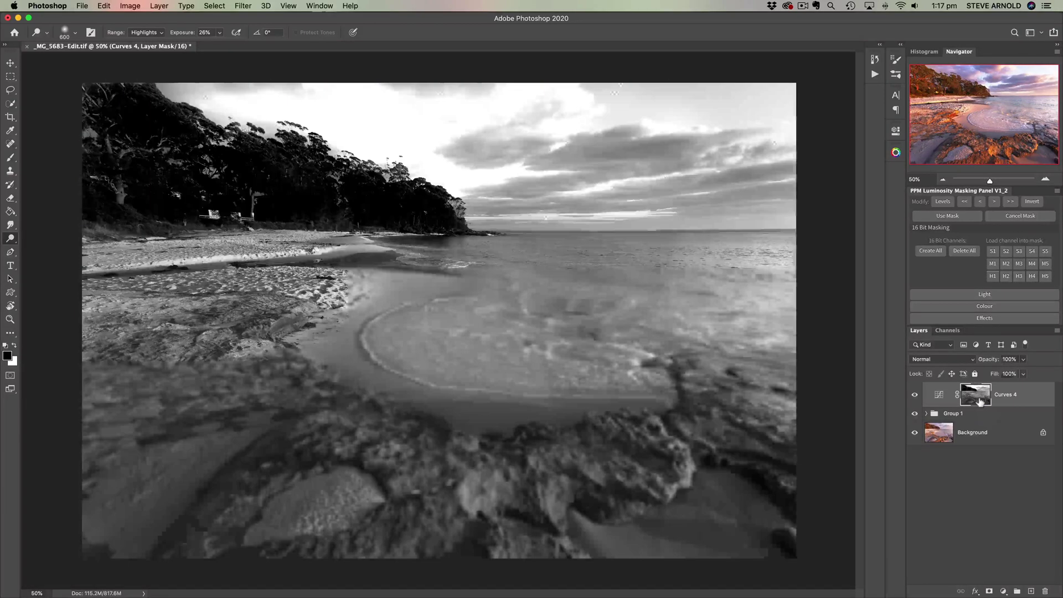